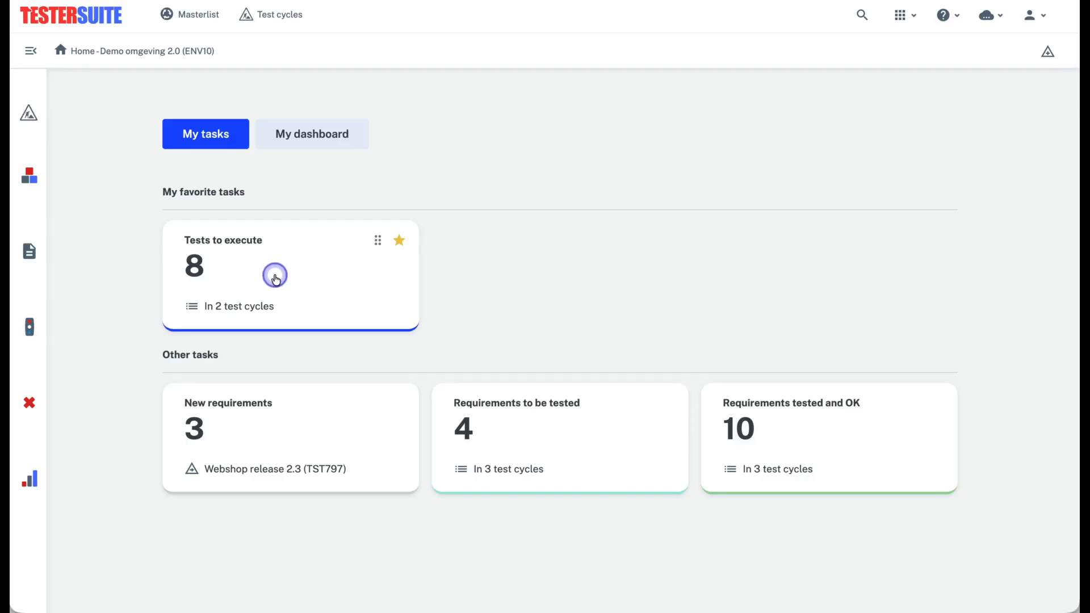
From the tests to execute, choose the Webshop release 2.3 test cycle and start the "Order and checkout one product" test run
{"action": "left_click", "coordinate": [275, 278]}
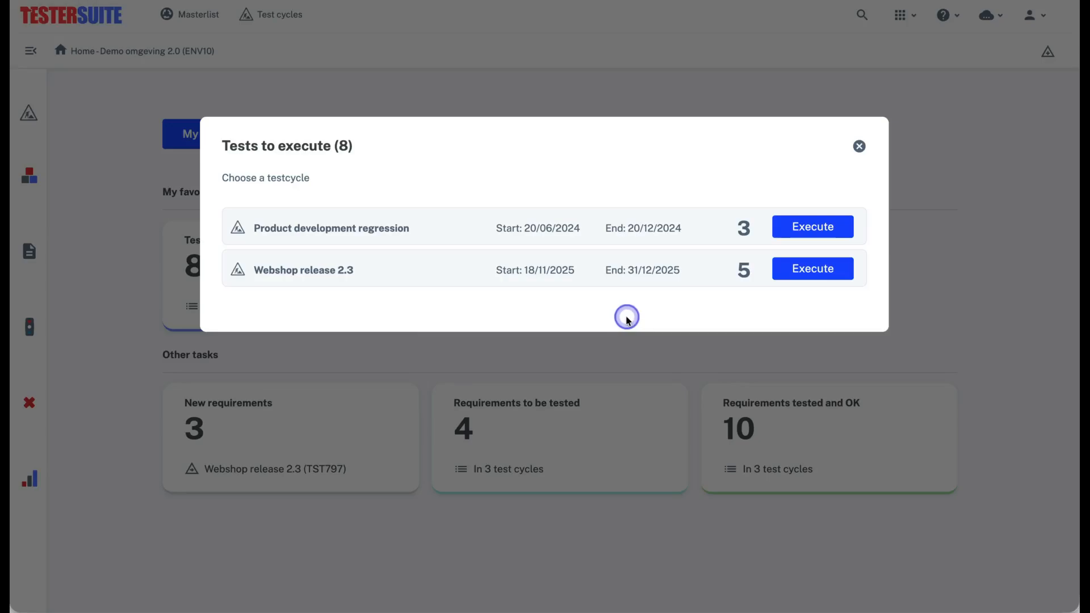
{"action": "left_click", "coordinate": [796, 269]}
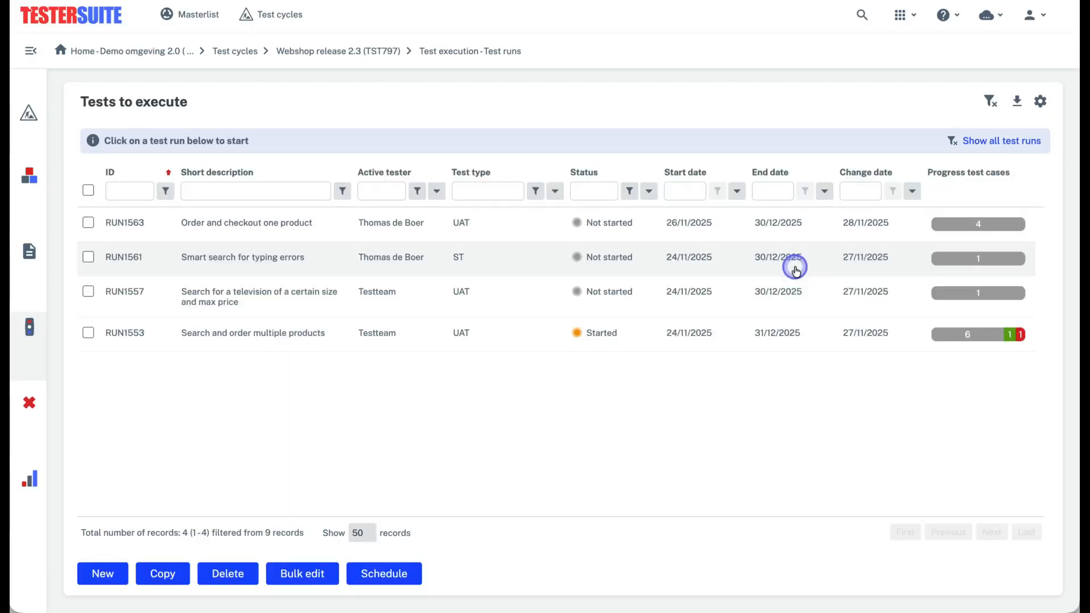
{"action": "left_click", "coordinate": [732, 226]}
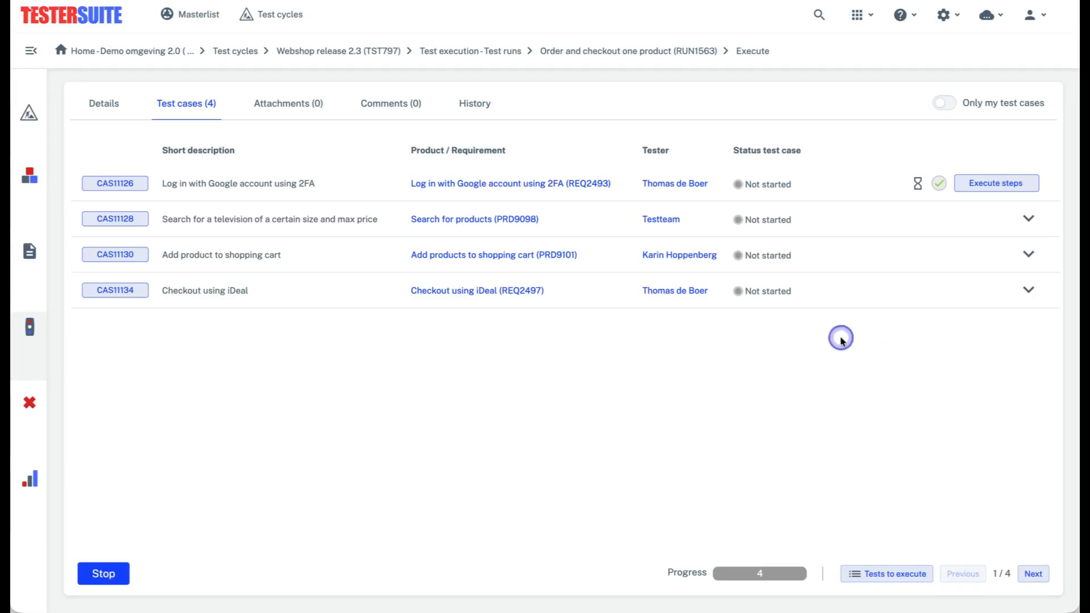
Review the test run's details, then briefly filter its test cases to only my own before showing all of them again
{"action": "left_click", "coordinate": [111, 107]}
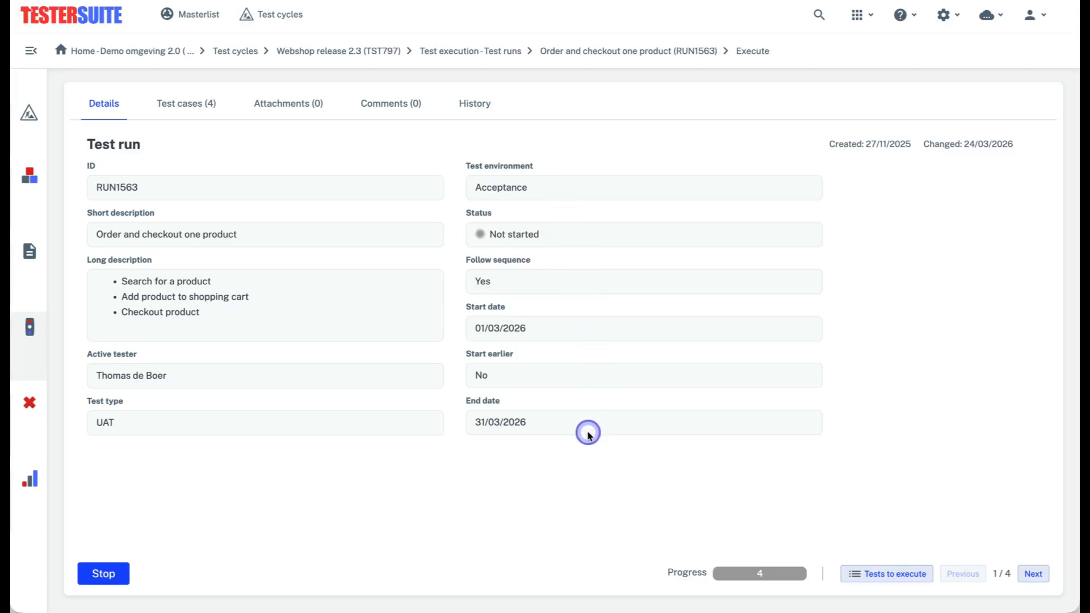
{"action": "left_click", "coordinate": [204, 109]}
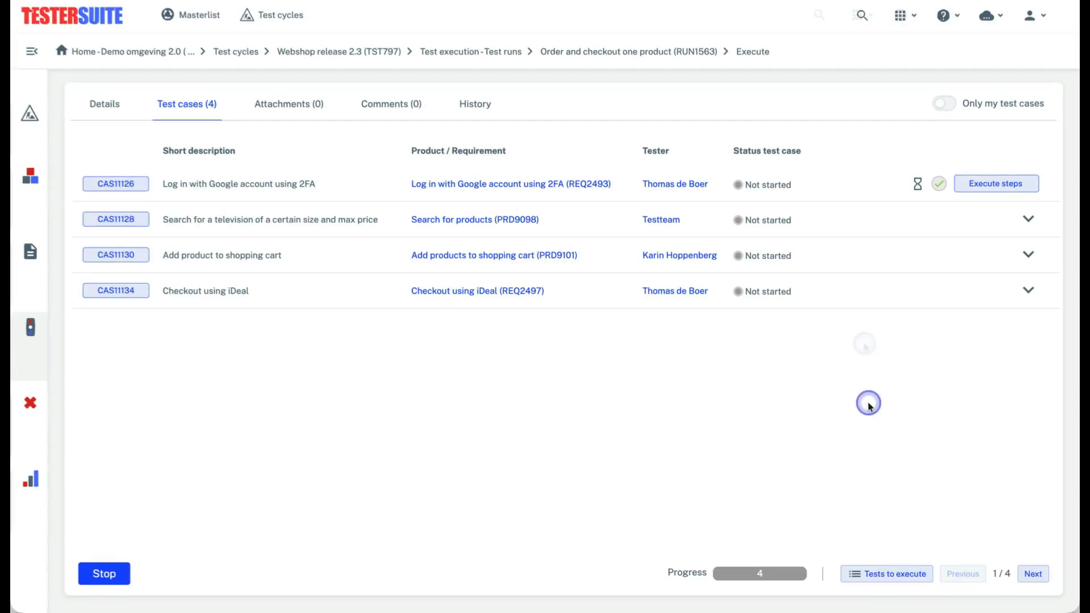
{"action": "left_click", "coordinate": [945, 107]}
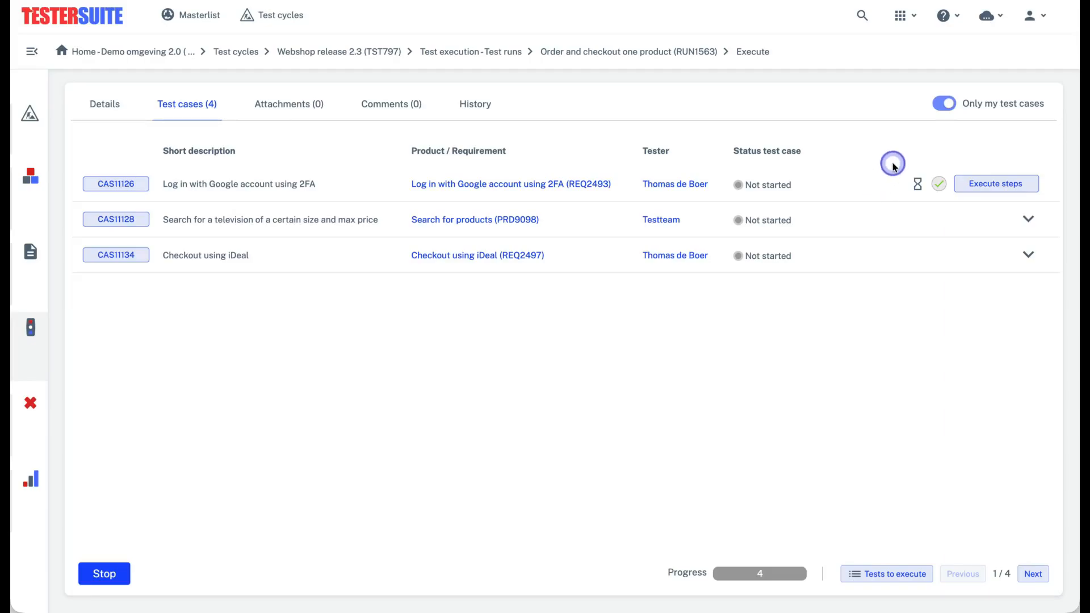
{"action": "left_click", "coordinate": [947, 105]}
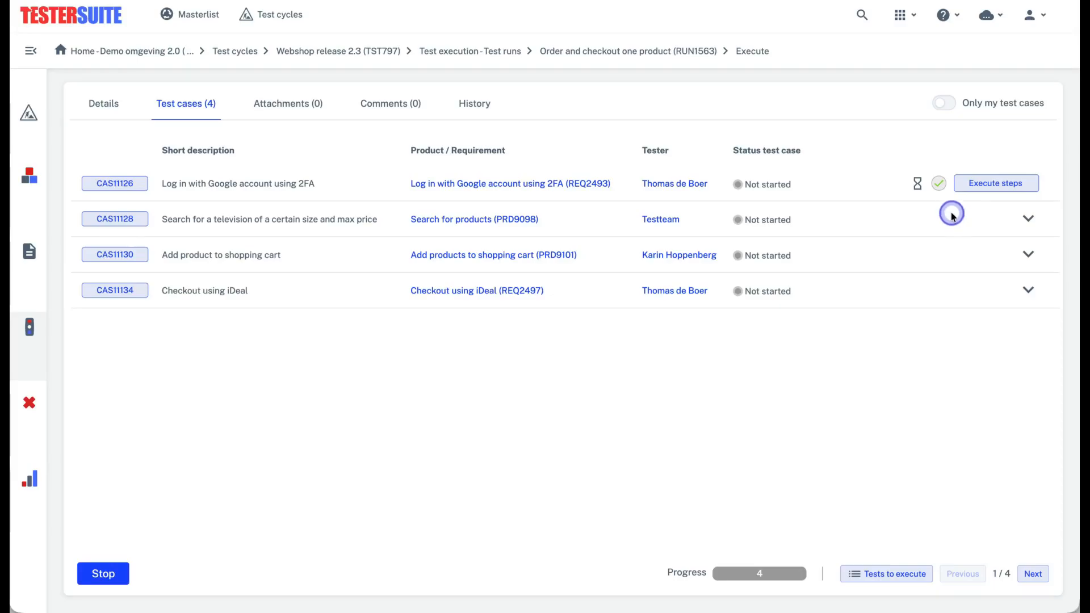
Try to set the whole "Log in with Google account using 2FA" test case to OK at once
{"action": "left_click", "coordinate": [939, 184]}
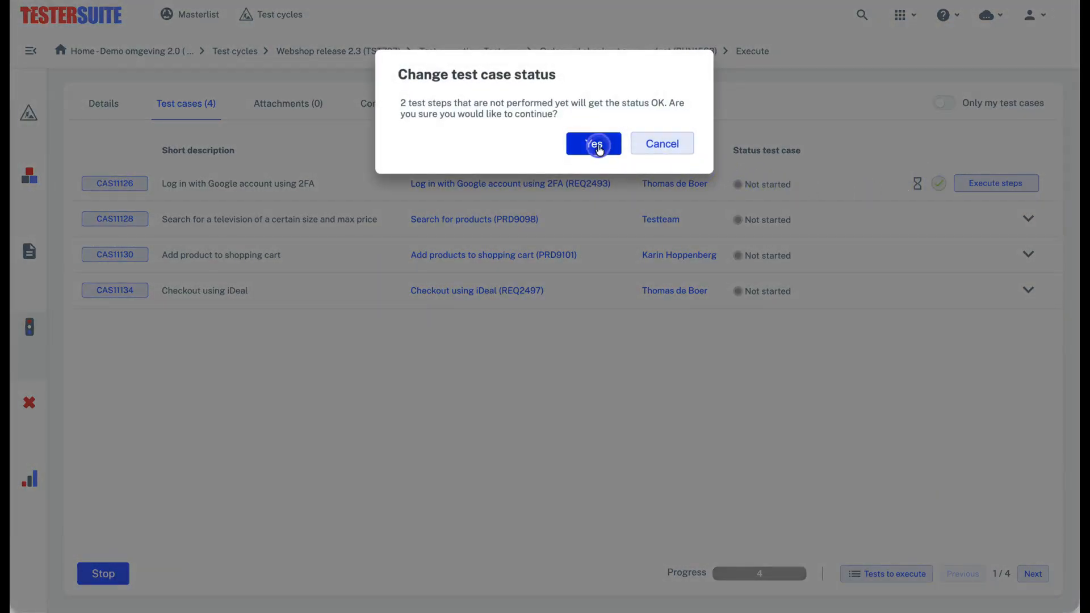
{"action": "left_click", "coordinate": [595, 145]}
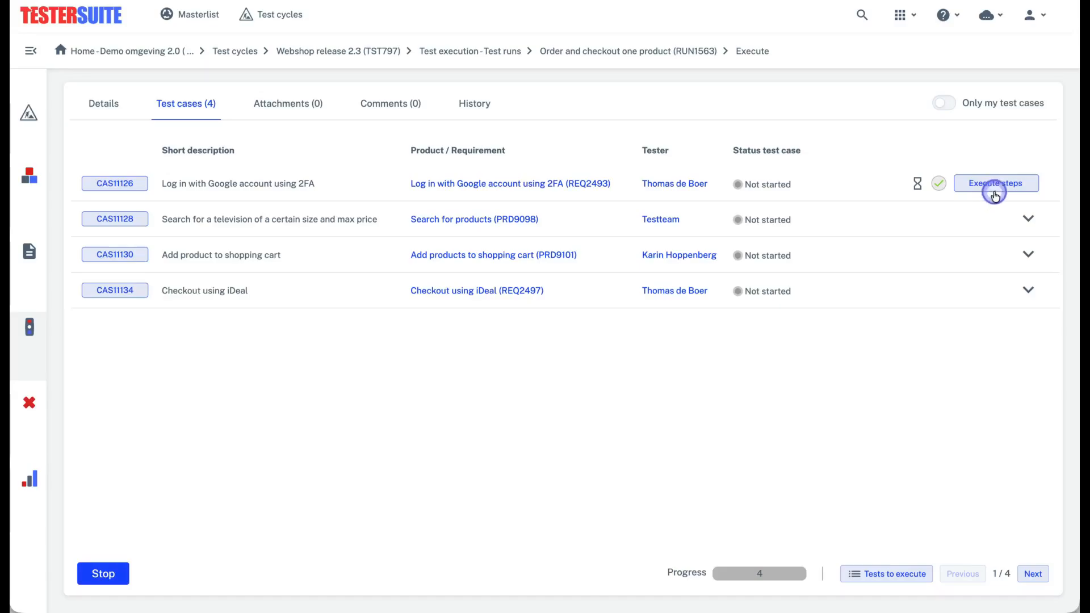
Open the steps of the "Log in with Google account using 2FA" test case and mark steps 1 and 2 as OK
{"action": "left_click", "coordinate": [1024, 185]}
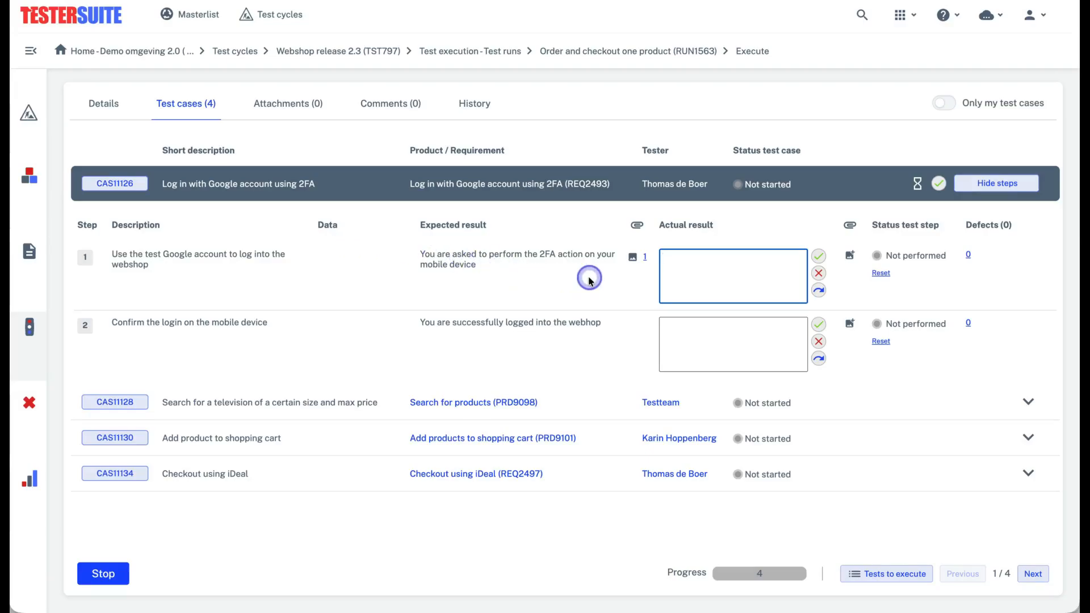
{"action": "mouse_move", "coordinate": [634, 260]}
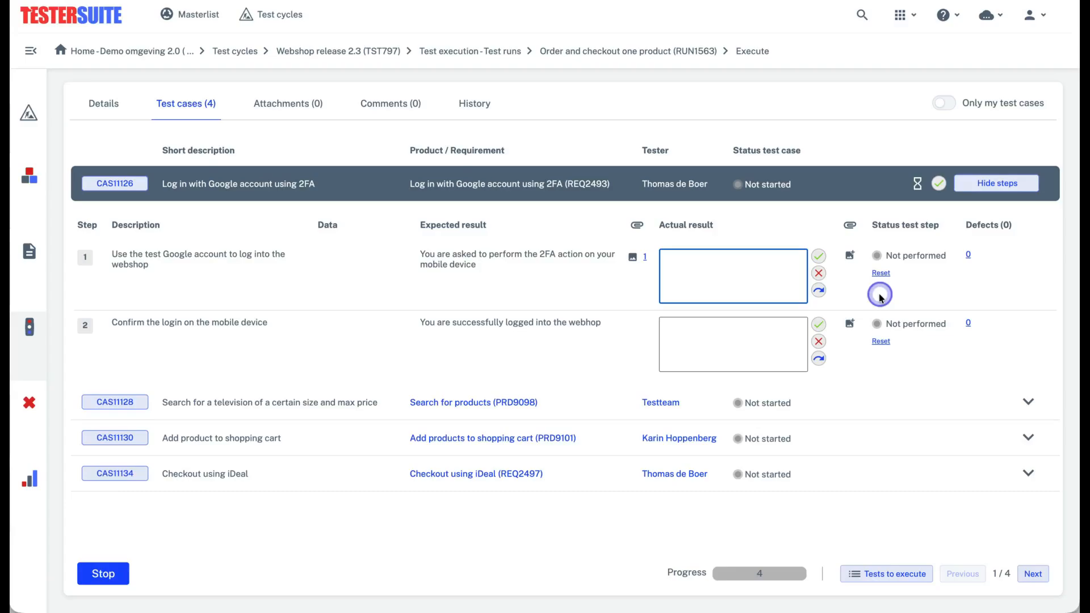
{"action": "left_click", "coordinate": [819, 258]}
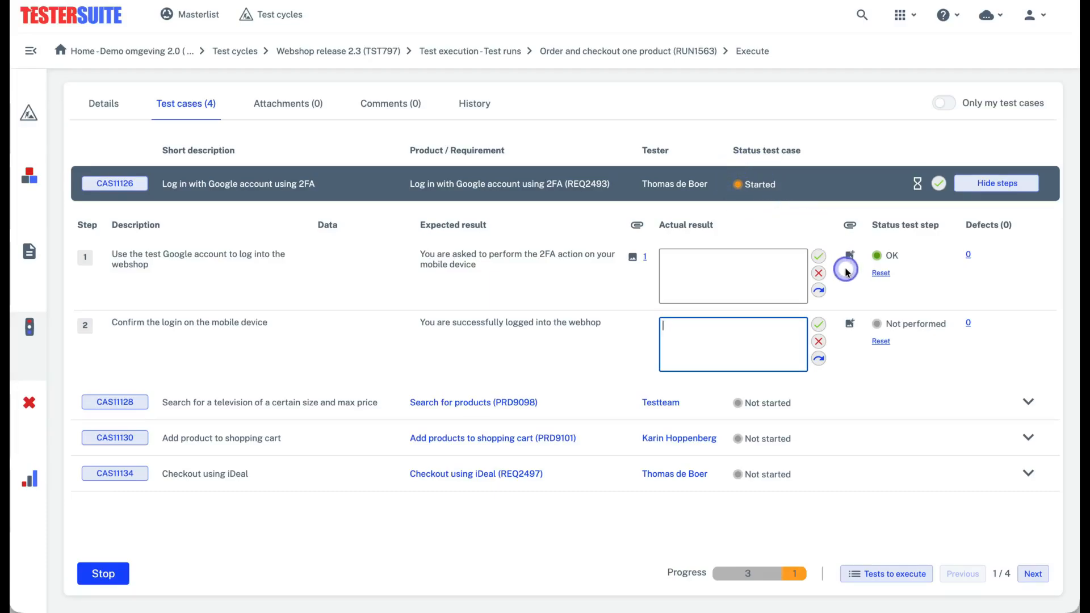
{"action": "left_click", "coordinate": [819, 325]}
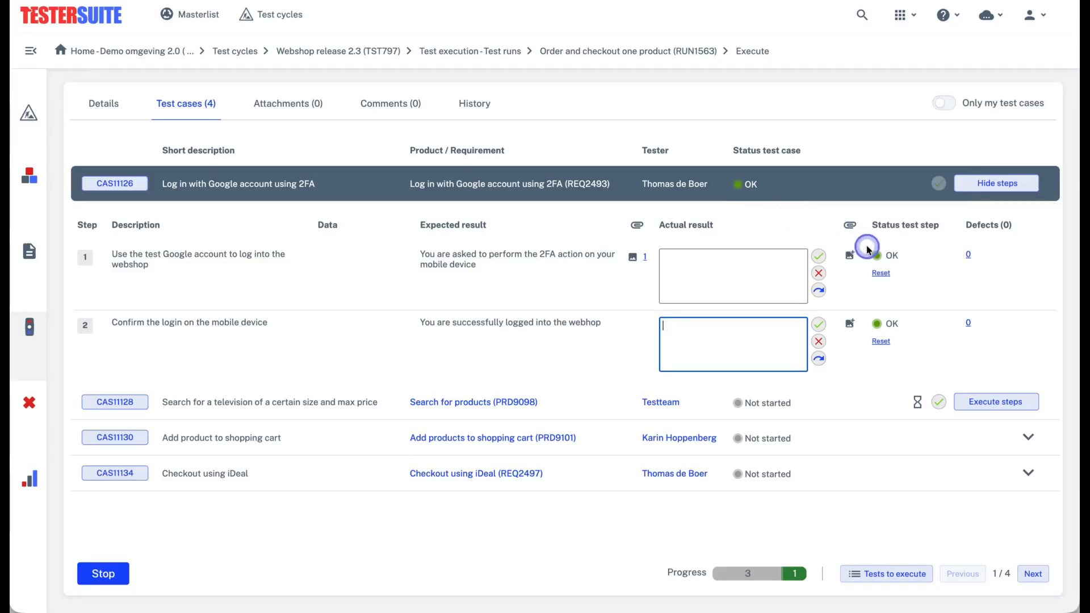
{"action": "left_click", "coordinate": [966, 288]}
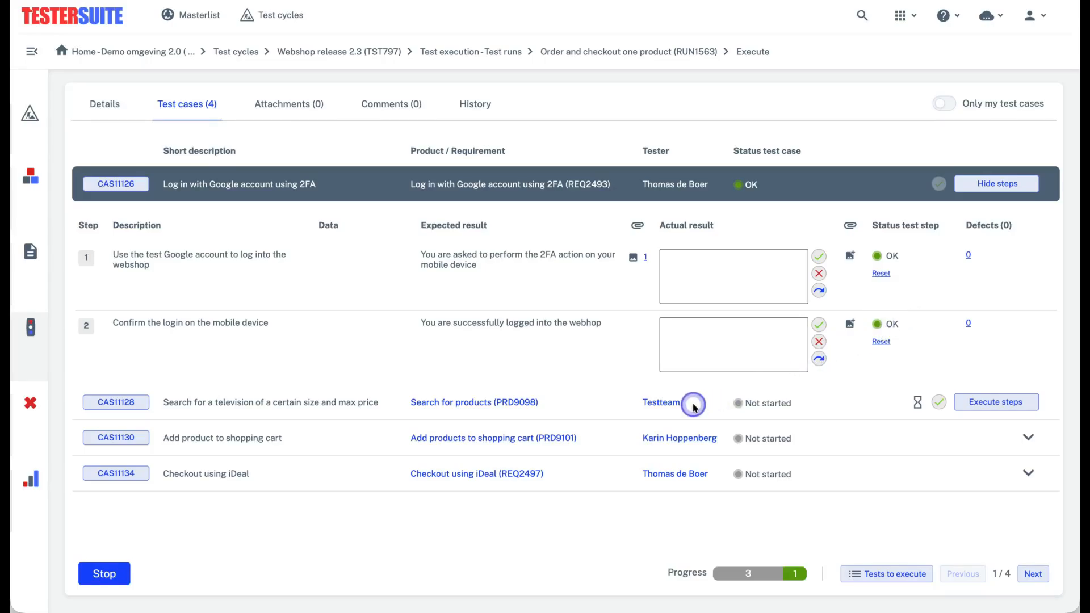
Execute the "Search for a television of a certain size and max price" test case, marking step 1 OK and step 2 Not OK
{"action": "left_click", "coordinate": [999, 404]}
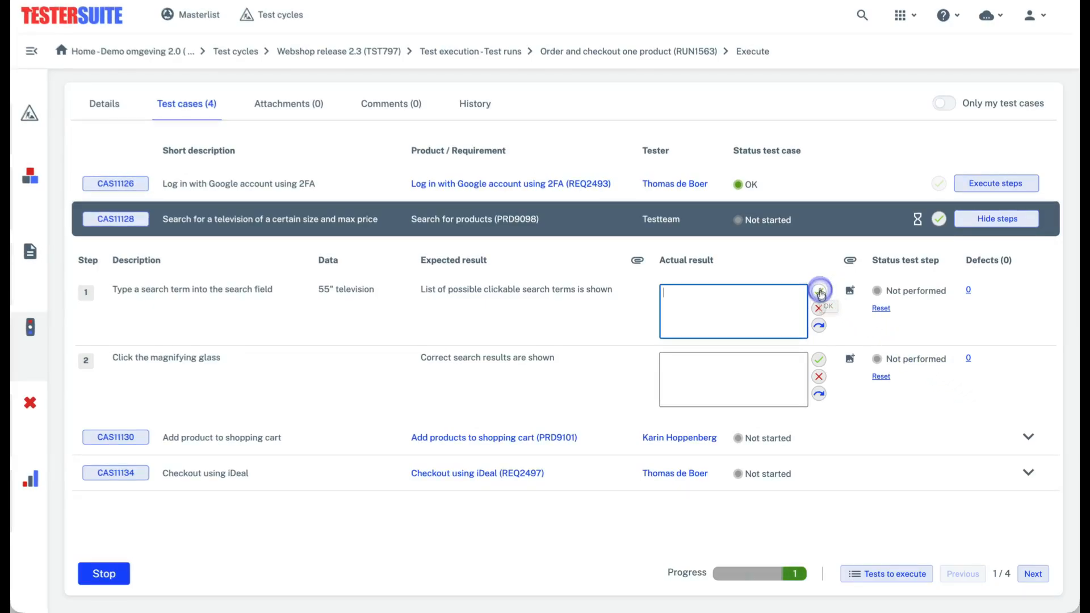
{"action": "left_click", "coordinate": [820, 292]}
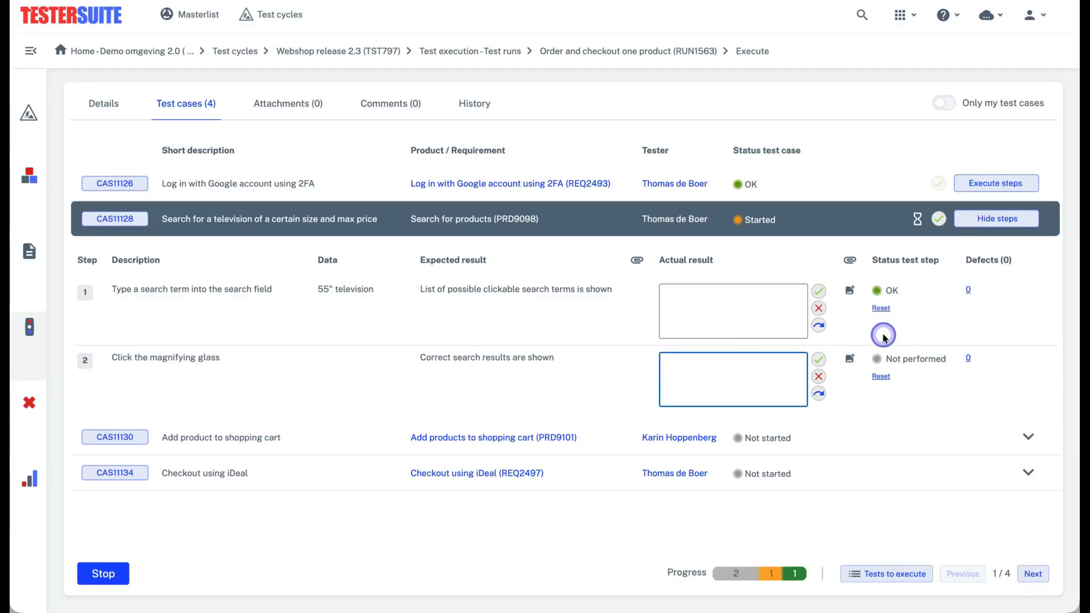
{"action": "left_click", "coordinate": [819, 378]}
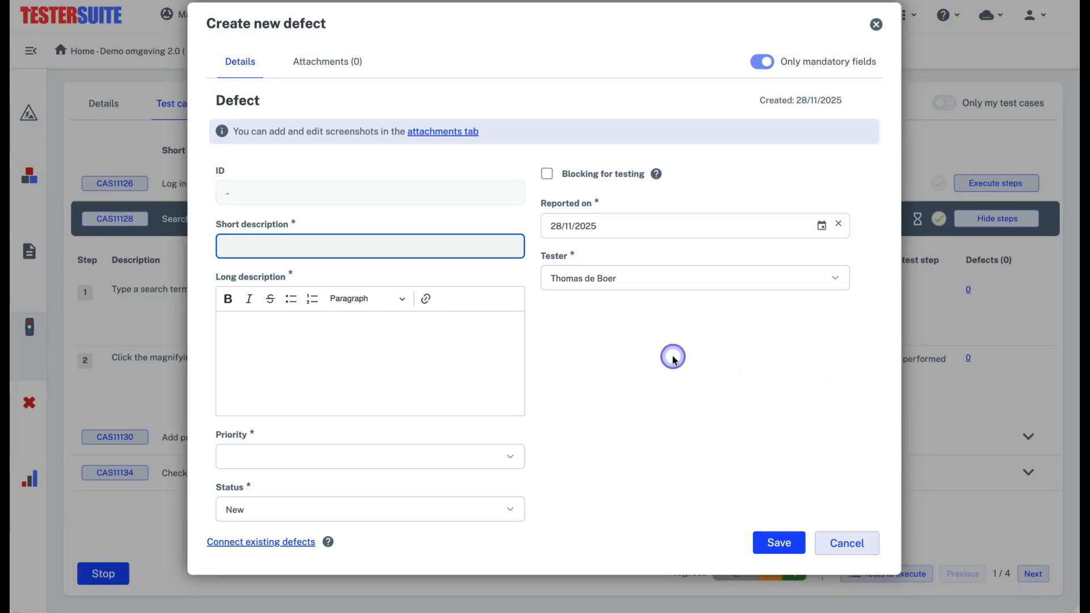
Describe the new defect as "Incorrect search results are shown" with an explanation and priority 2 High, and paste a screenshot as its attachment
{"action": "type", "text": "Incorre"}
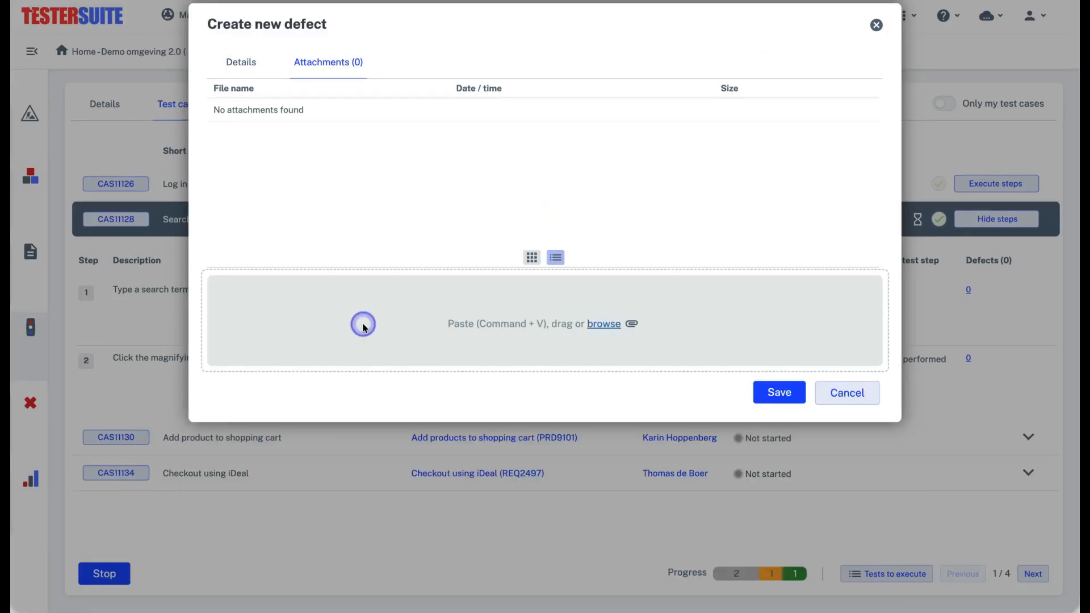
{"action": "key", "text": "super+v"}
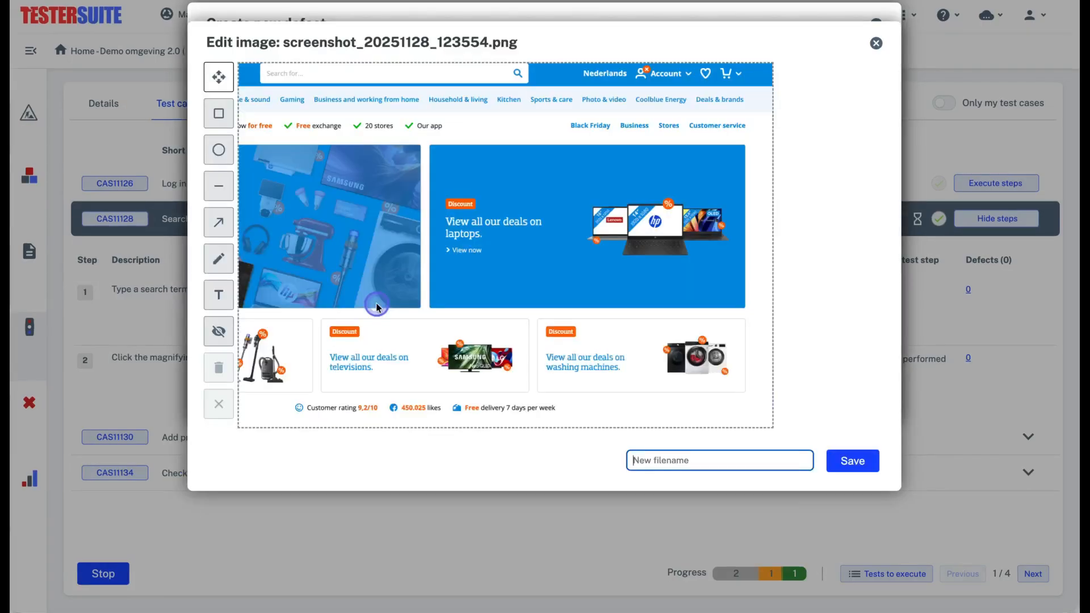
Annotate the screenshot with an arrow toward the search bar and a rectangle around it, save the new defect and close it
{"action": "left_click", "coordinate": [219, 222]}
{"action": "left_click_drag", "start_coordinate": [537, 151], "coordinate": [486, 100]}
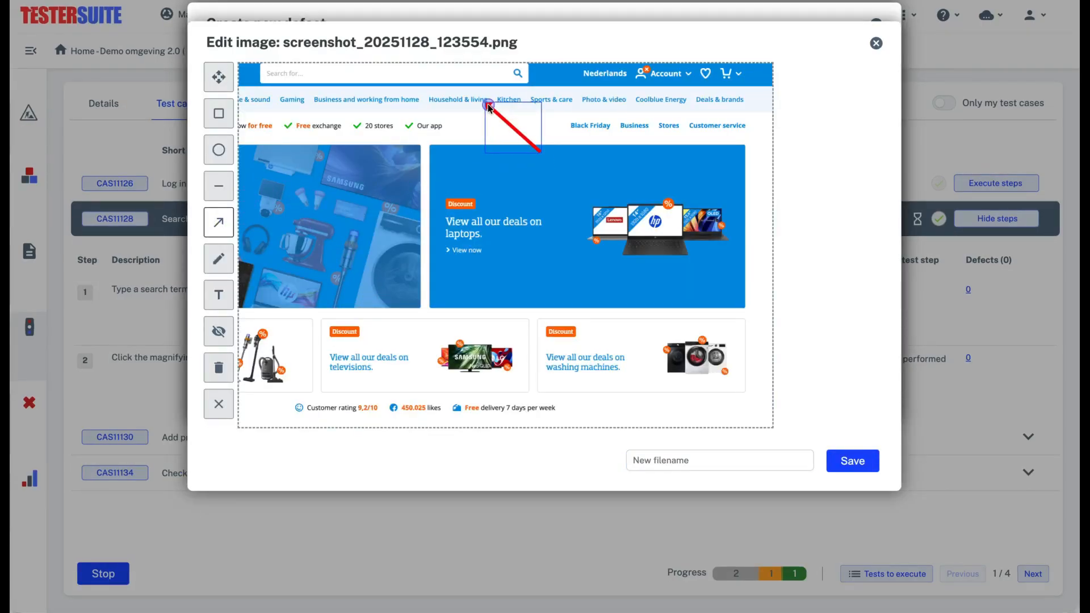
{"action": "left_click", "coordinate": [219, 116]}
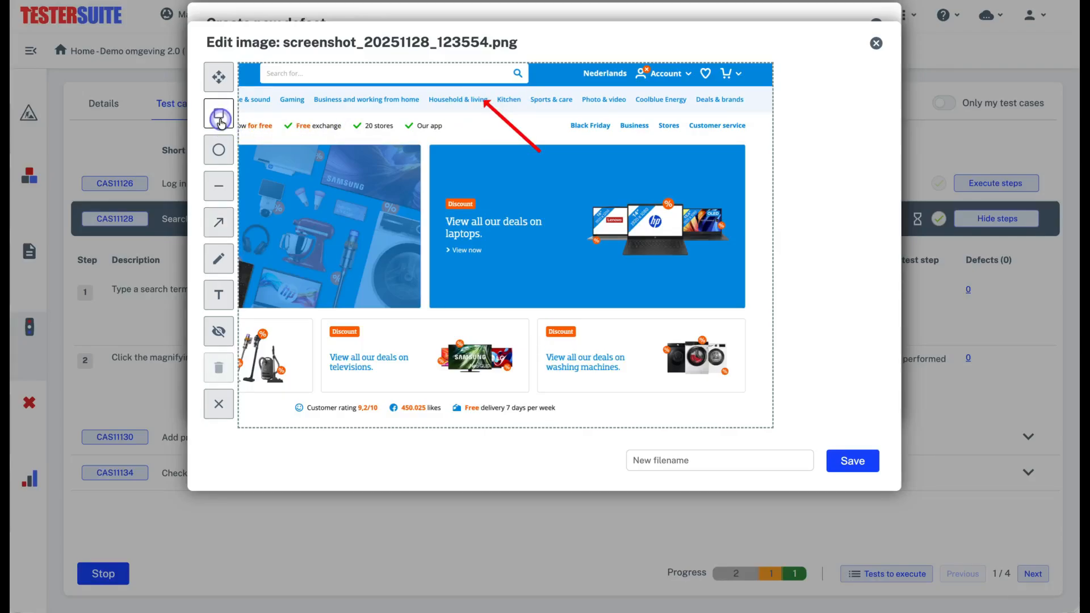
{"action": "left_click_drag", "start_coordinate": [261, 66], "coordinate": [531, 92]}
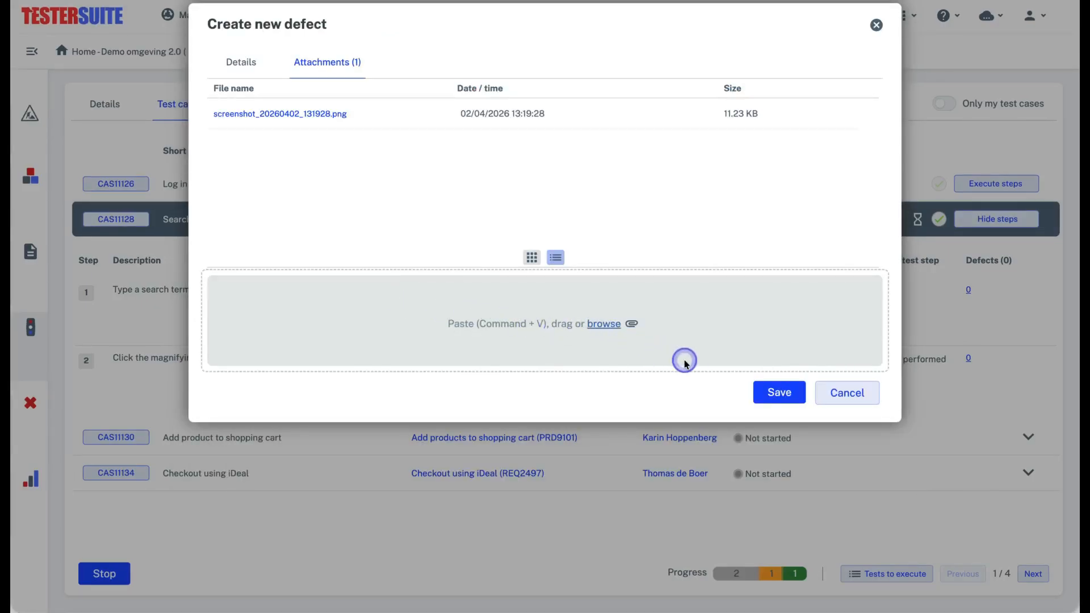
{"action": "left_click", "coordinate": [779, 395]}
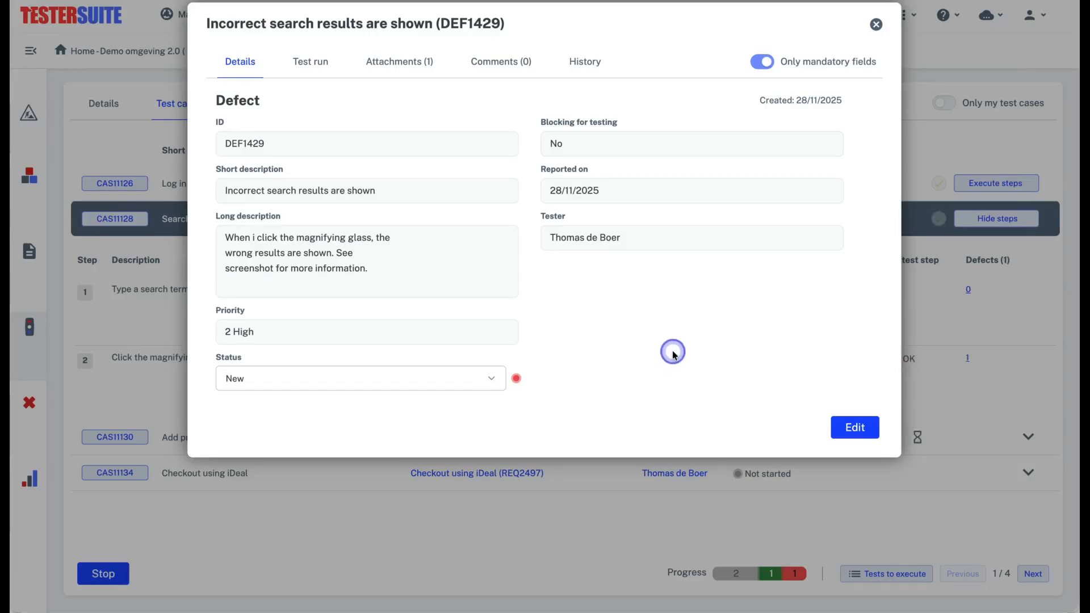
{"action": "left_click", "coordinate": [877, 23]}
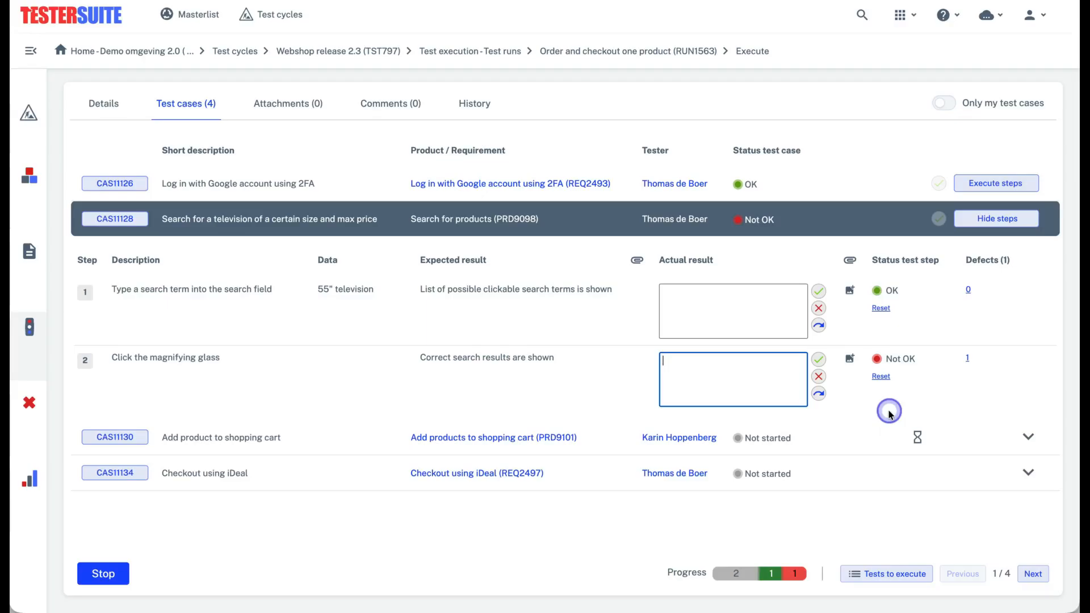
Move on to the next test run and return to the overview of tests to execute
{"action": "left_click", "coordinate": [1034, 575]}
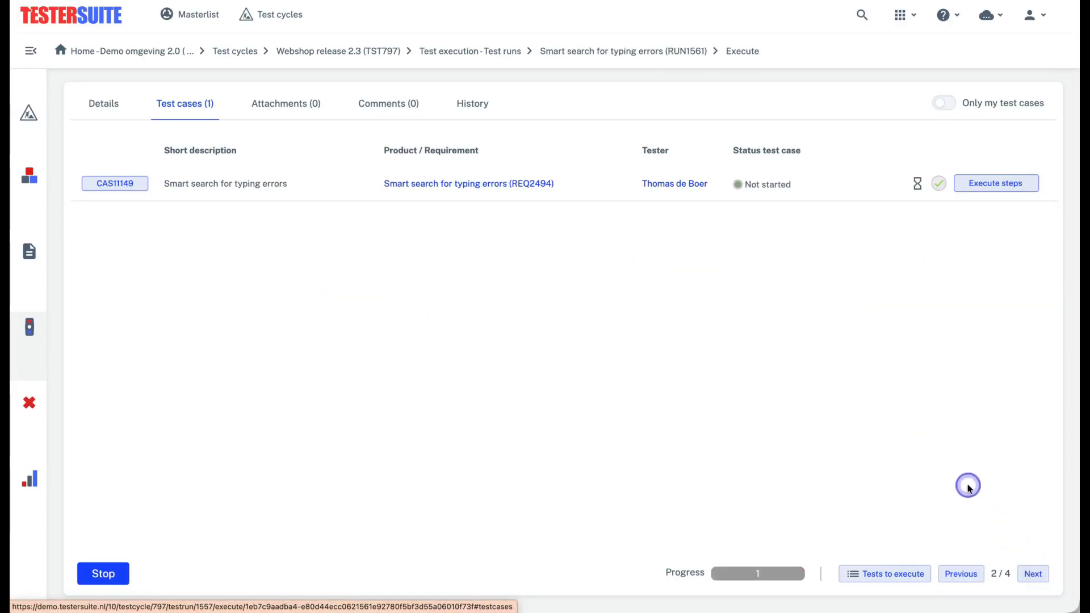
{"action": "left_click", "coordinate": [881, 574]}
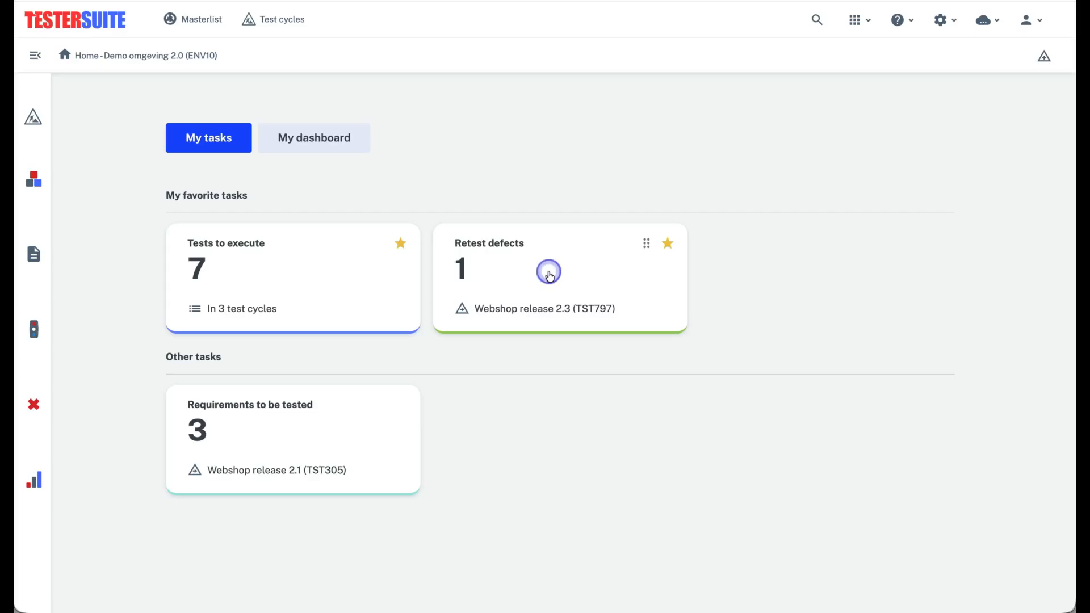
Open the "Incorrect search results are shown" defect from the Retest defects task and retest it in its test run
{"action": "left_click", "coordinate": [550, 275]}
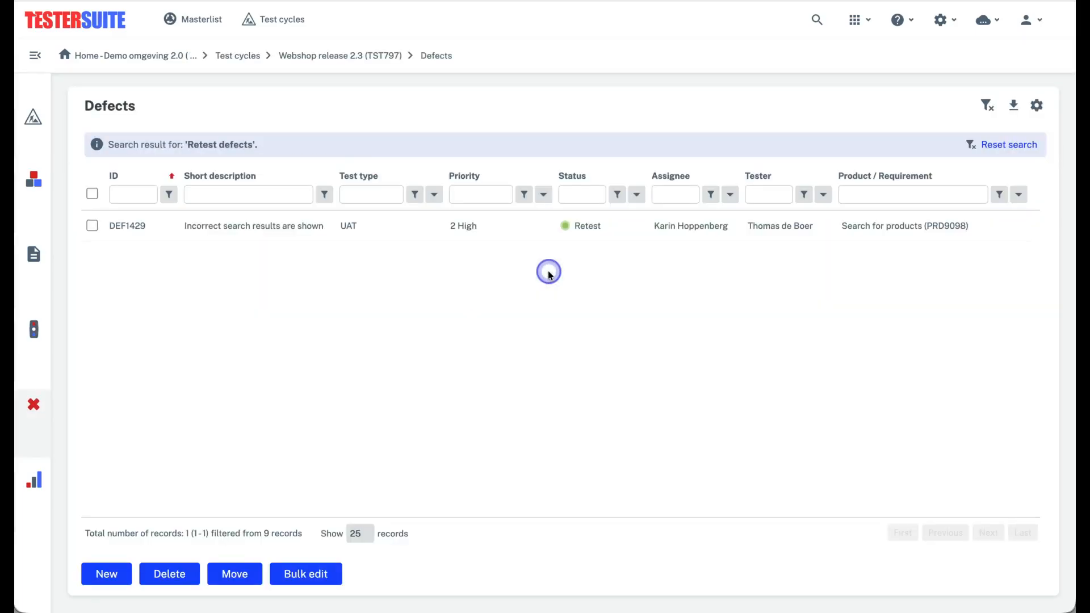
{"action": "left_click", "coordinate": [548, 232]}
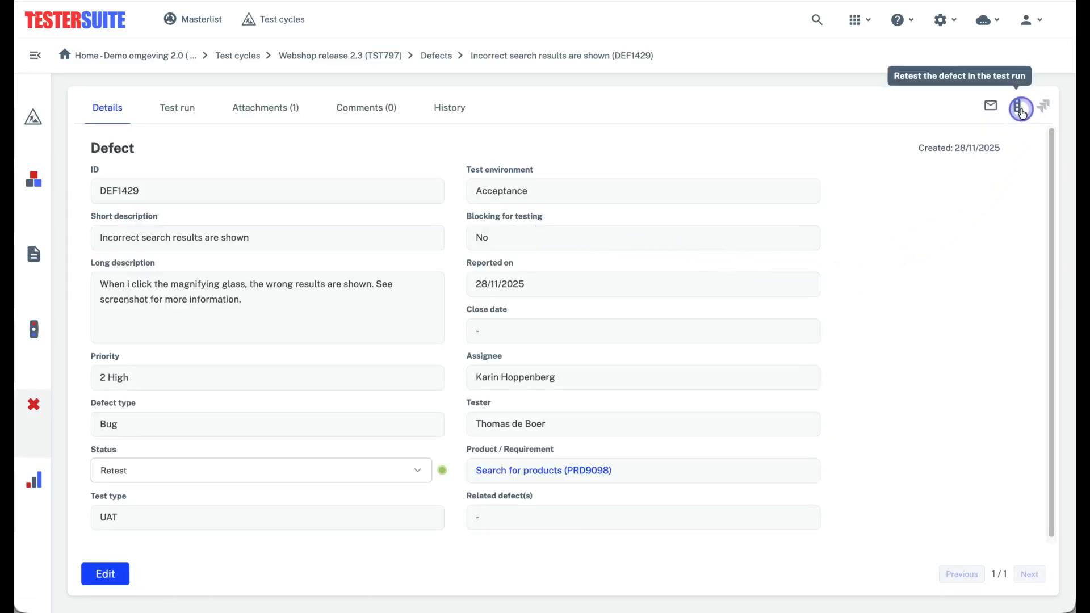
{"action": "left_click", "coordinate": [1019, 109]}
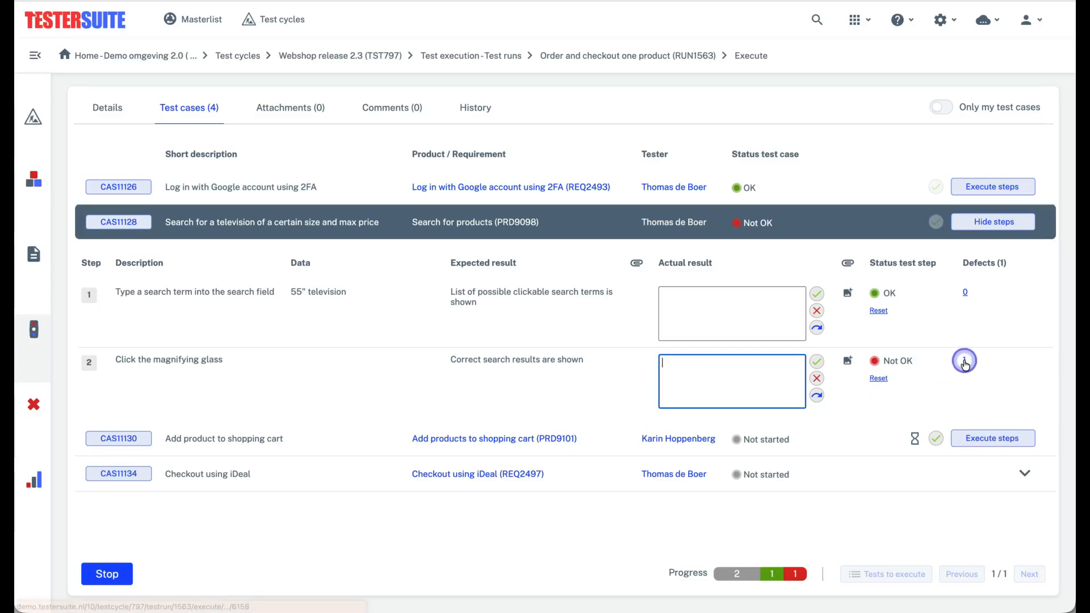
Open the defect linked to step 2, "Click the magnifying glass", and set its status to In progress
{"action": "left_click", "coordinate": [963, 361]}
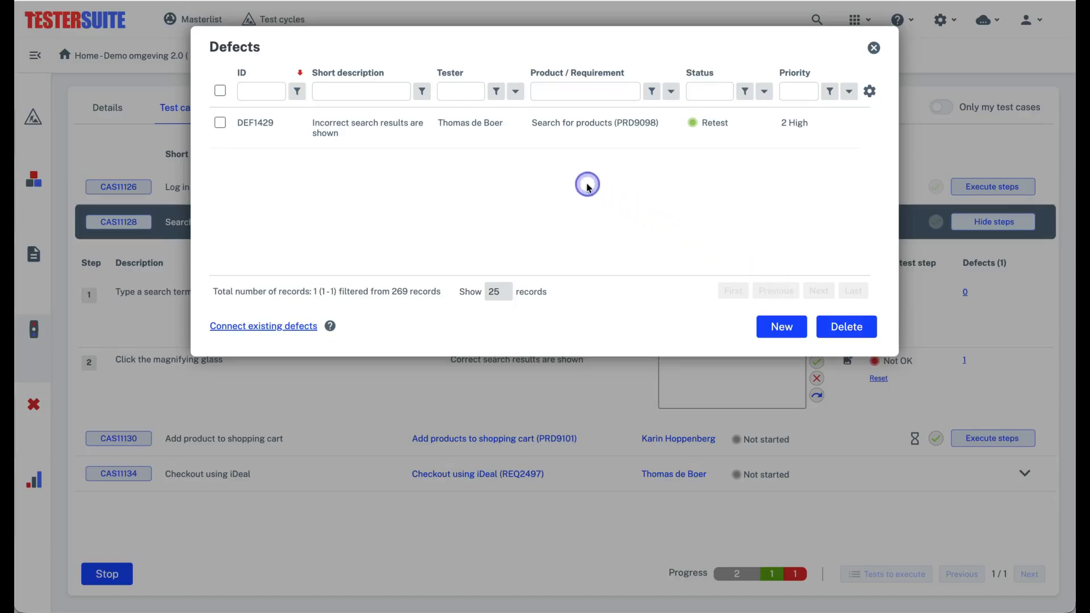
{"action": "left_click", "coordinate": [532, 141]}
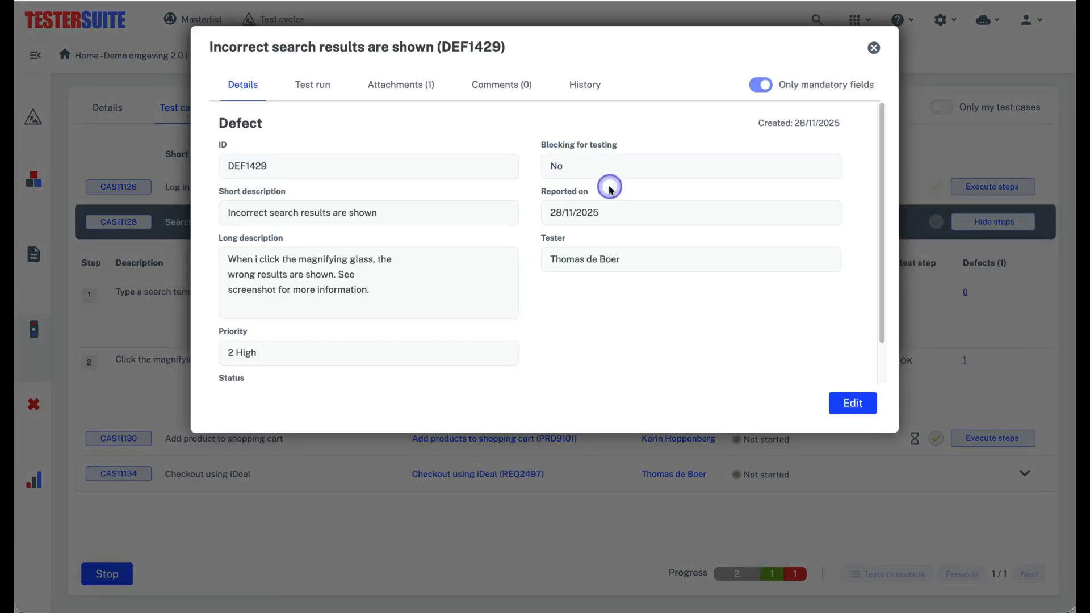
{"action": "scroll", "coordinate": [489, 272], "scroll_direction": "down", "scroll_amount": 1}
{"action": "left_click", "coordinate": [469, 350]}
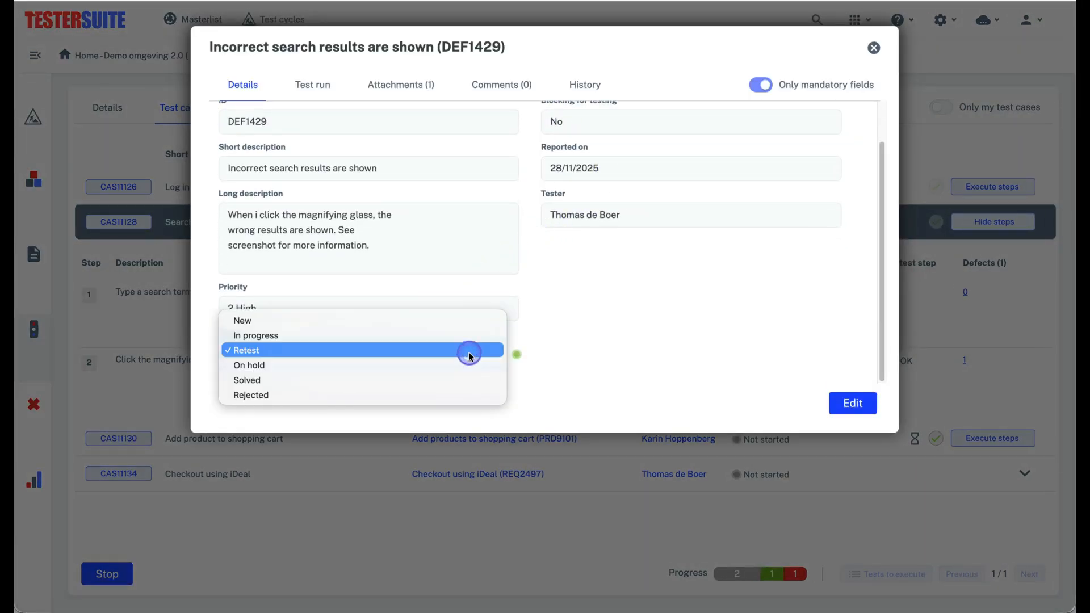
{"action": "left_click", "coordinate": [463, 336]}
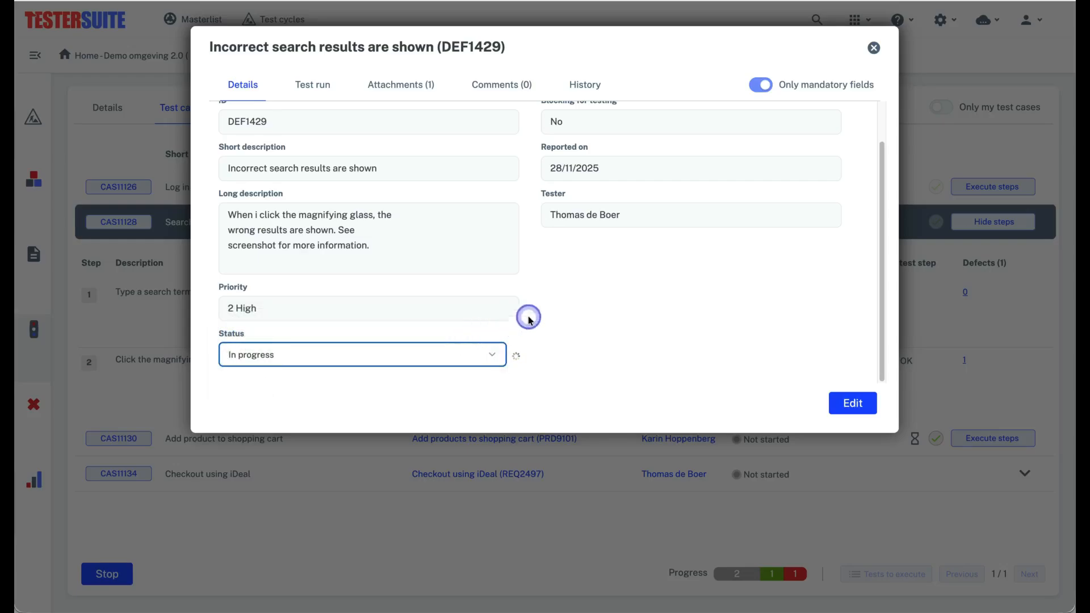
Add the comment "The incorrect search results are still visible, together with the correct ones." to the defect and close the defect window
{"action": "left_click", "coordinate": [510, 92]}
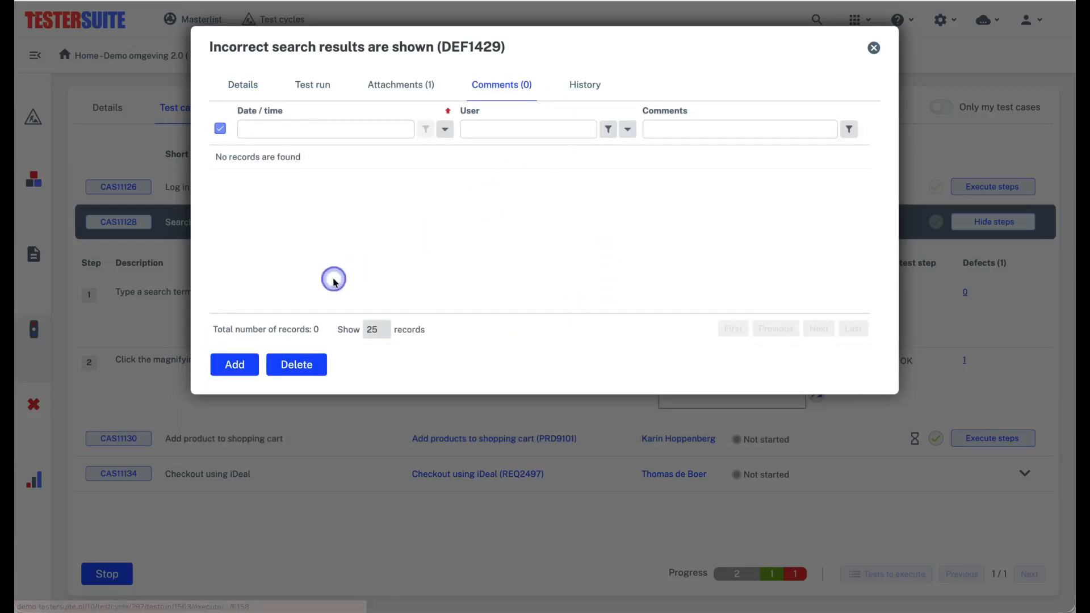
{"action": "left_click", "coordinate": [251, 363]}
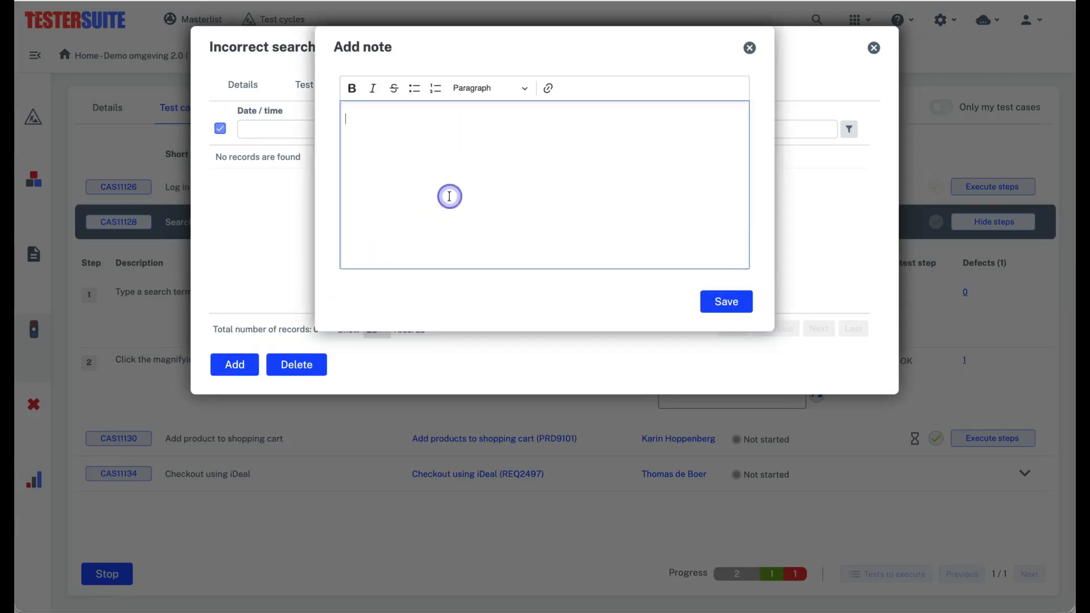
{"action": "type", "text": "The i"}
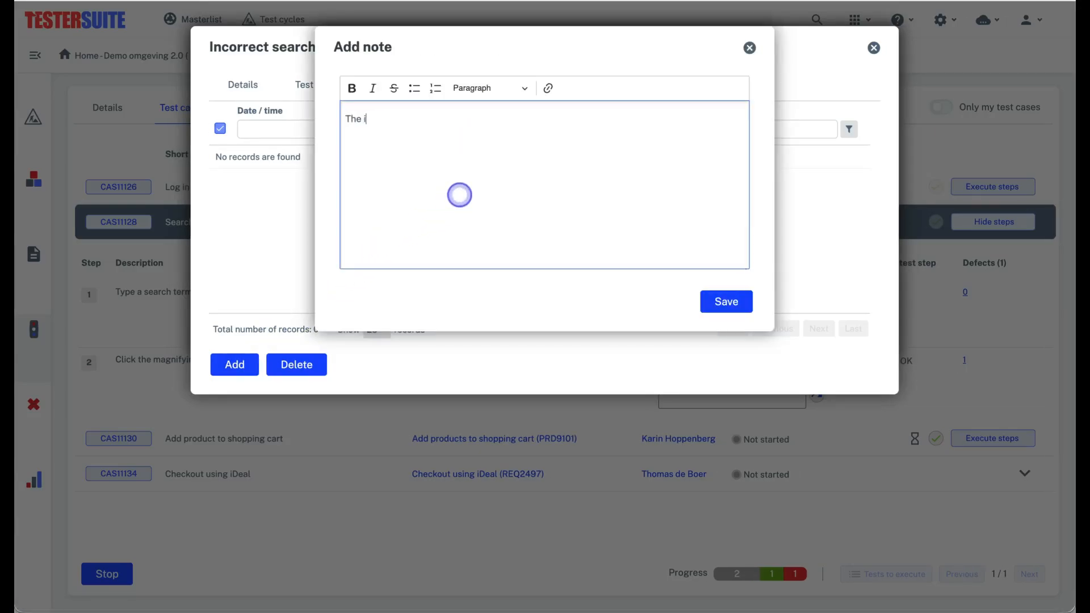
{"action": "type", "text": "ncorrect search results are still visible, together with the correct ones."}
{"action": "left_click", "coordinate": [718, 301]}
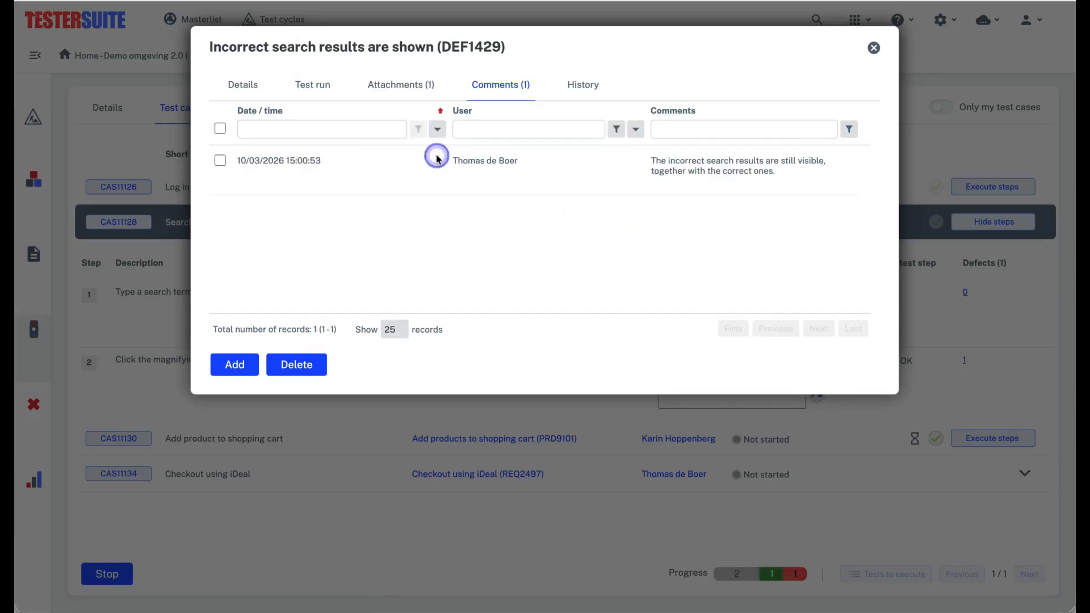
{"action": "left_click", "coordinate": [244, 87]}
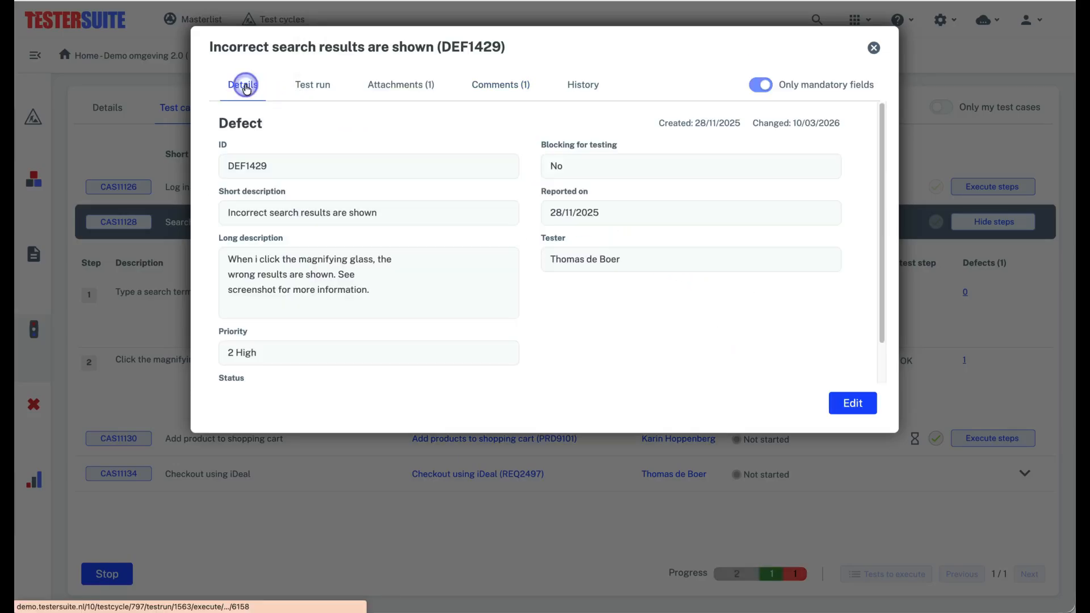
{"action": "left_click", "coordinate": [870, 61]}
{"action": "left_click", "coordinate": [876, 61]}
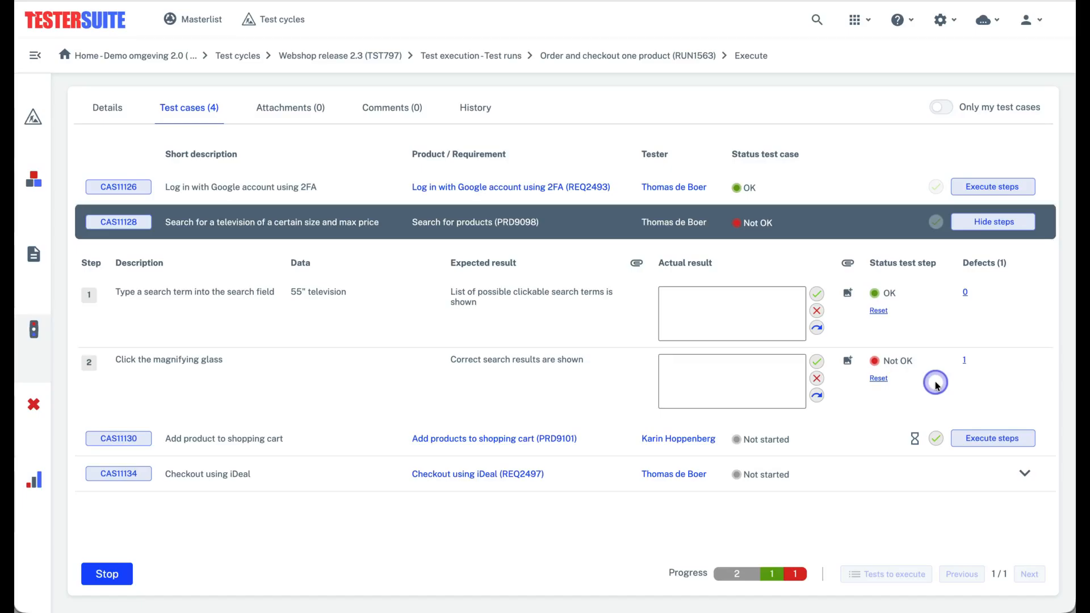
Mark step 2, "Click the magnifying glass", as OK and agree to set its related open defects to Solved
{"action": "left_click", "coordinate": [816, 362]}
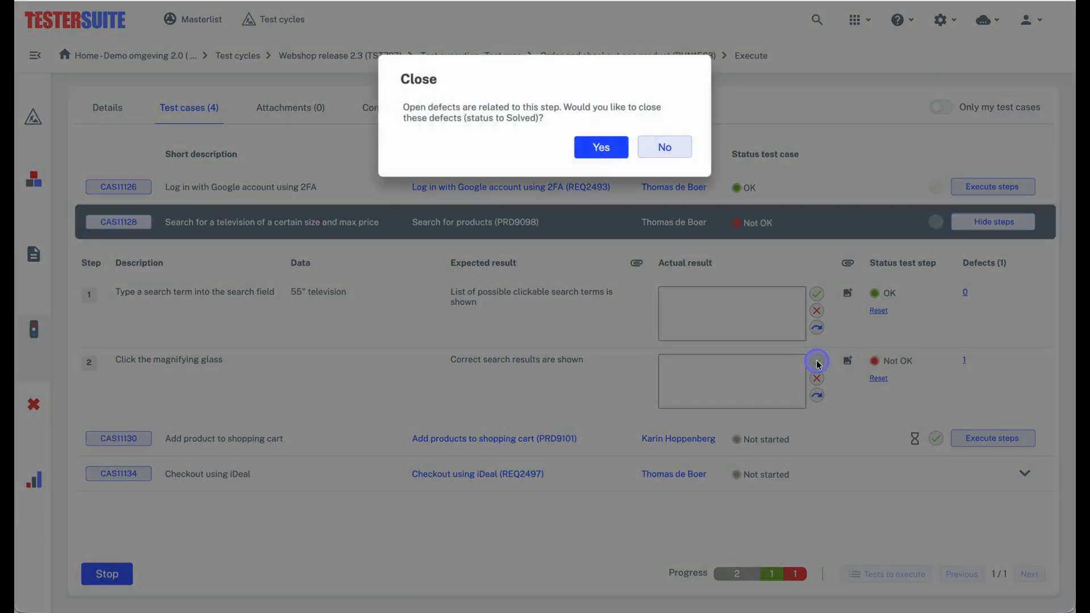
{"action": "left_click", "coordinate": [616, 148]}
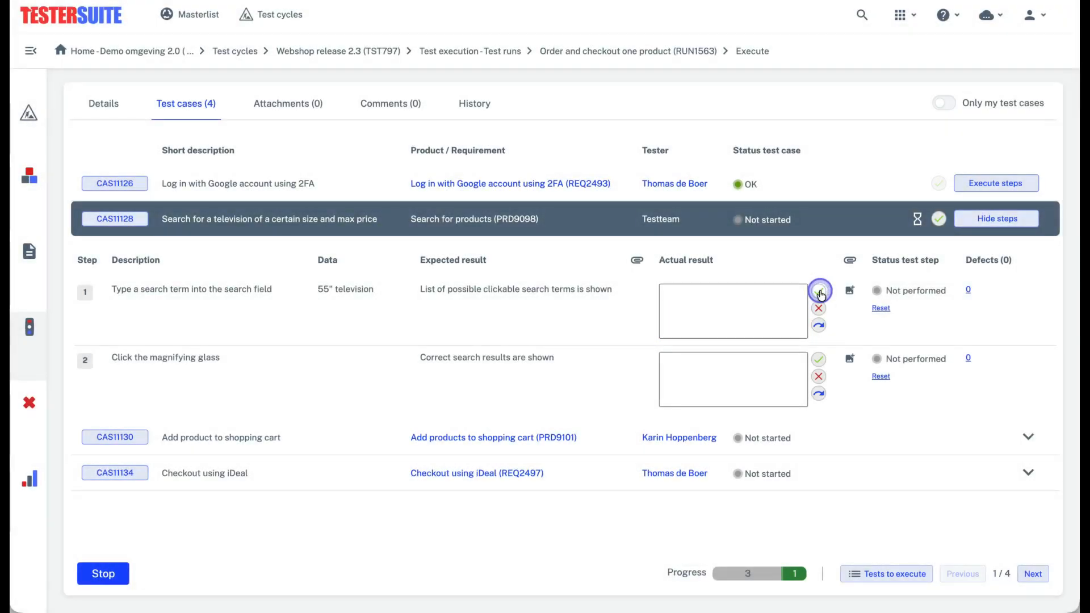
Mark step 1, "Type a search term into the search field", as OK and start adding an image to its result
{"action": "left_click", "coordinate": [819, 292]}
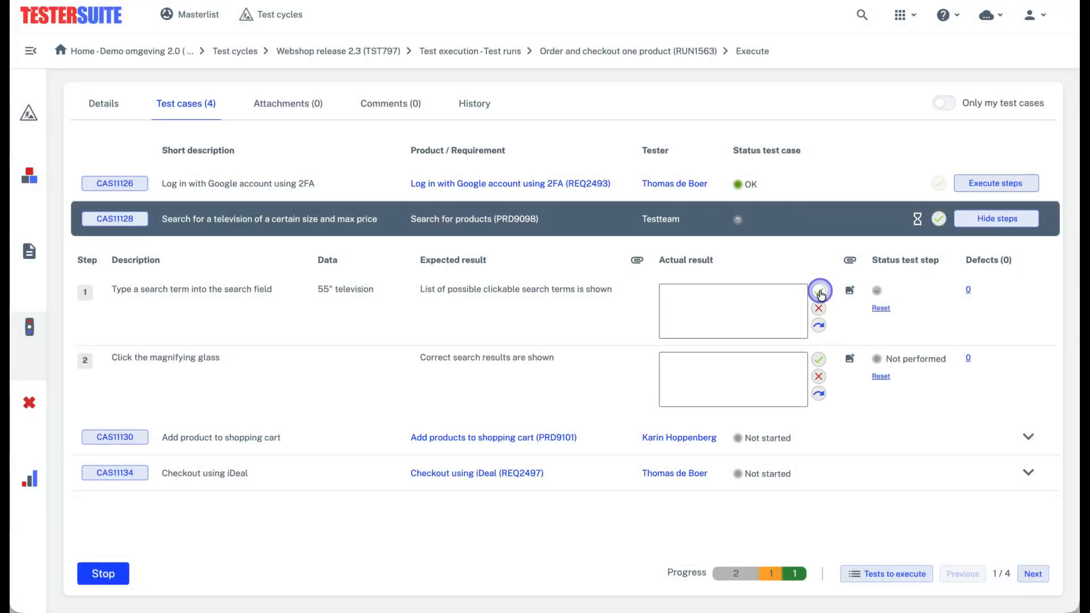
{"action": "left_click", "coordinate": [850, 290]}
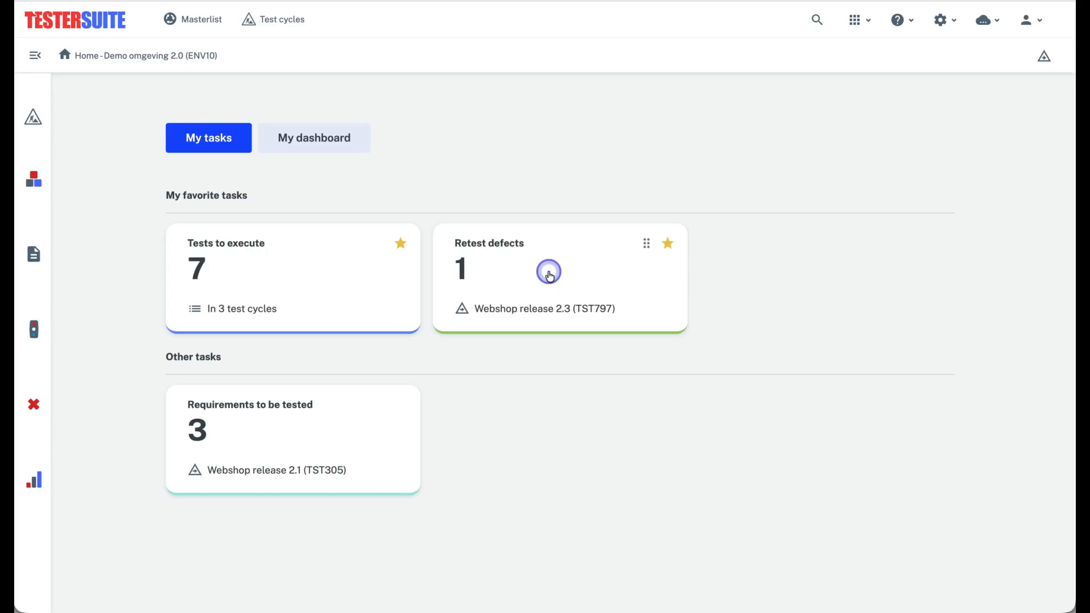
Open the "Incorrect search results are shown" defect from the Retest defects task for Webshop release 2.3
{"action": "left_click", "coordinate": [549, 276]}
{"action": "left_click", "coordinate": [549, 231]}
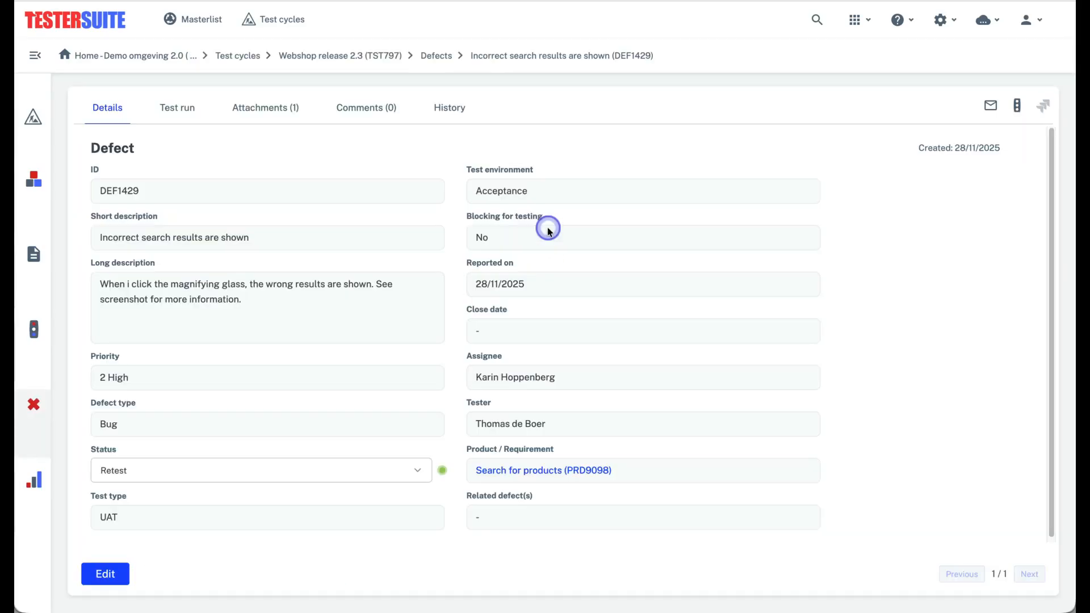